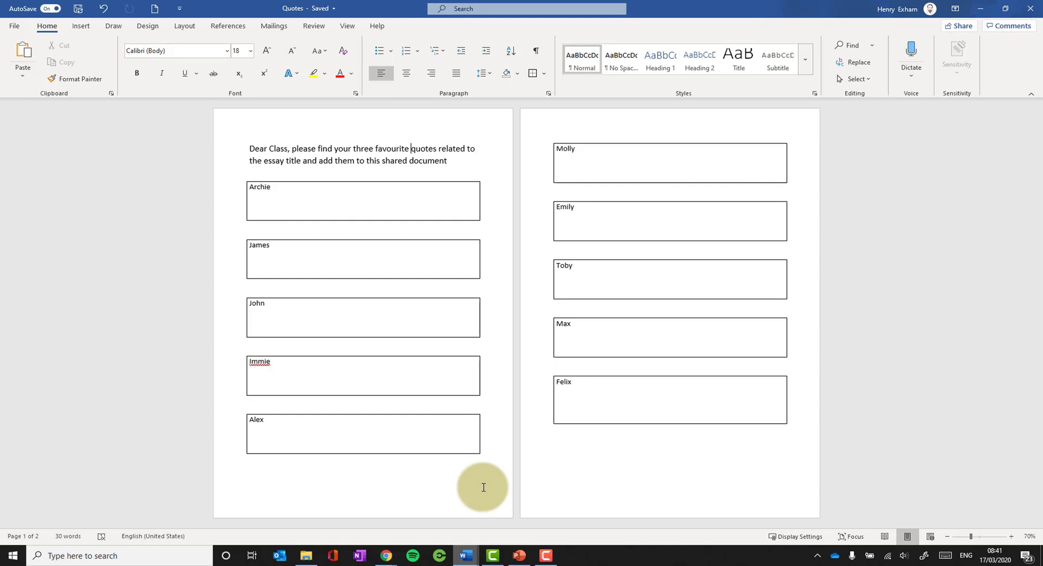
Step: Save a copy named Quotes2 to OneDrive - Shrewsbury School and dismiss the autosave notice
click(16, 27)
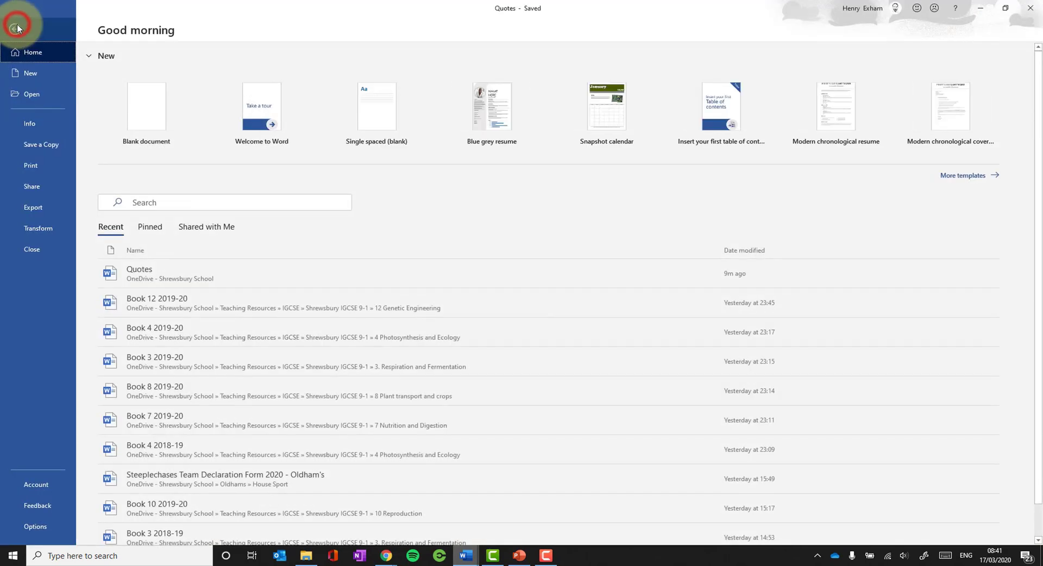
click(53, 145)
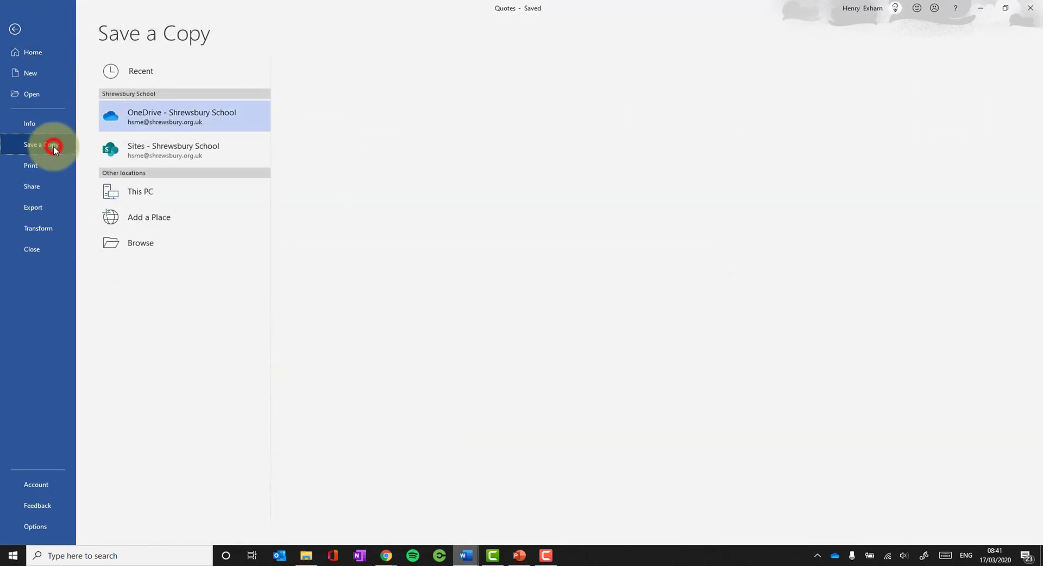
click(191, 119)
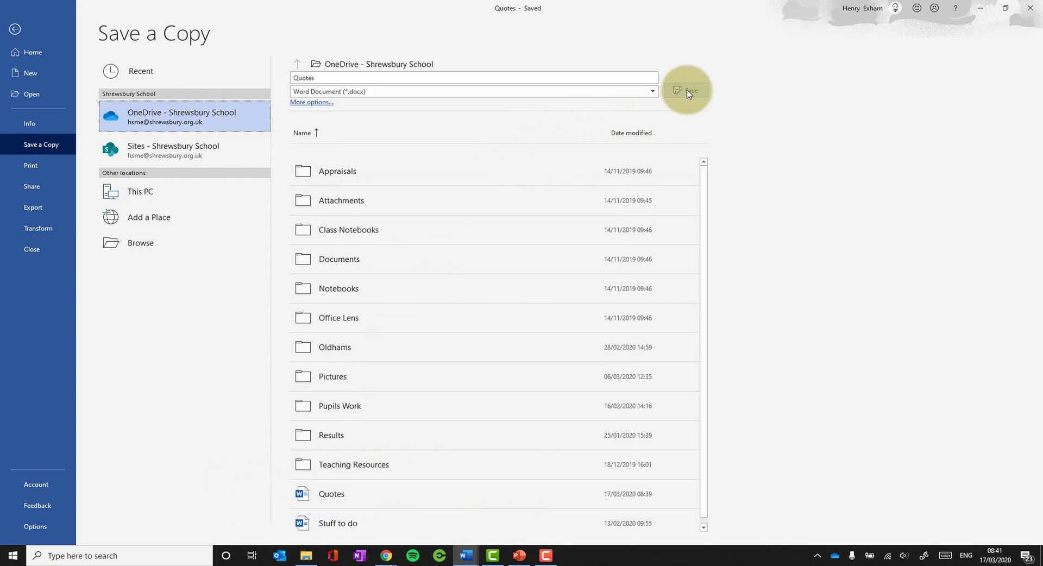
click(322, 77)
text(2)
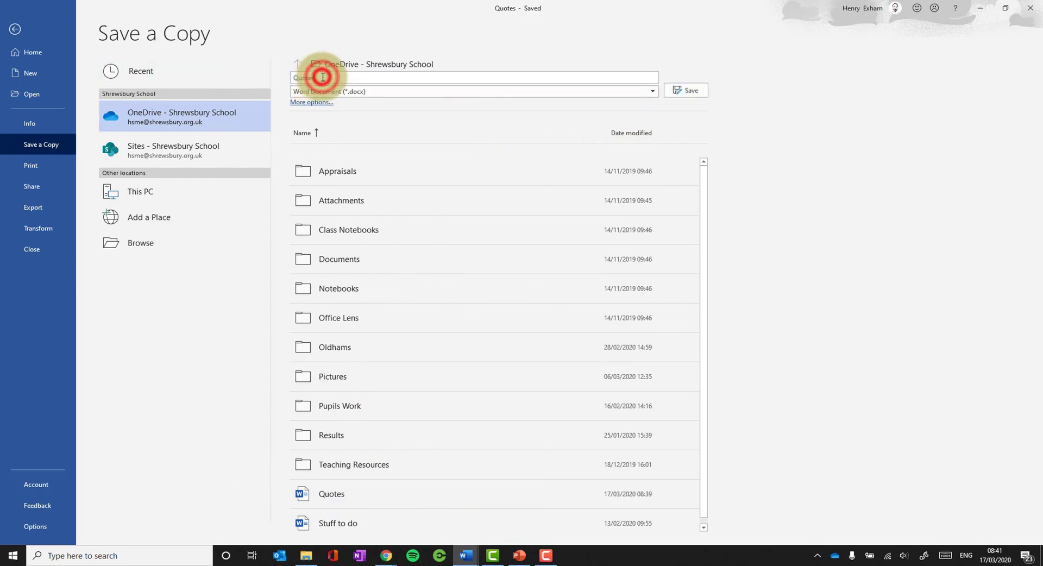
click(687, 91)
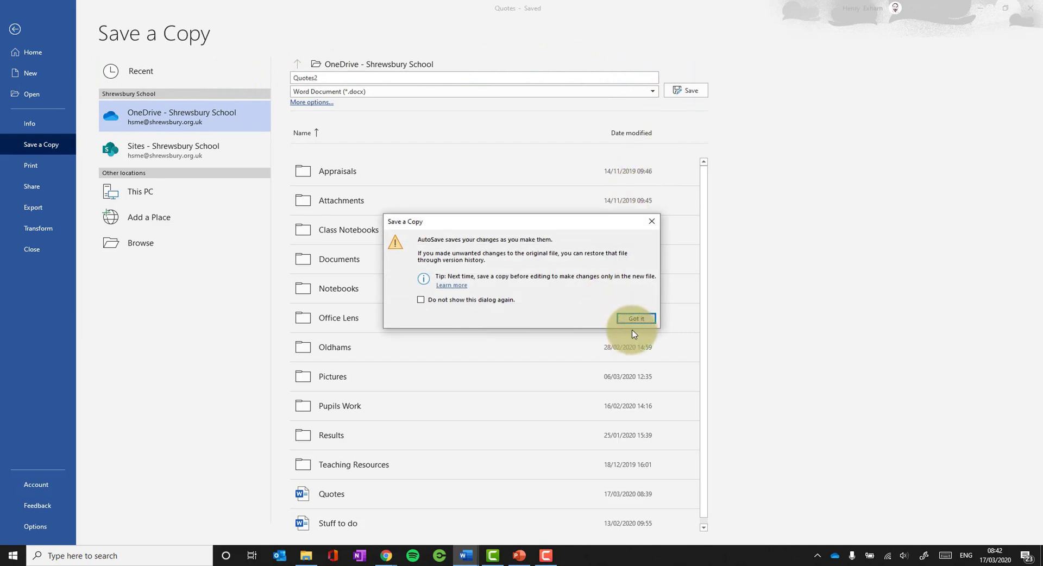
click(644, 320)
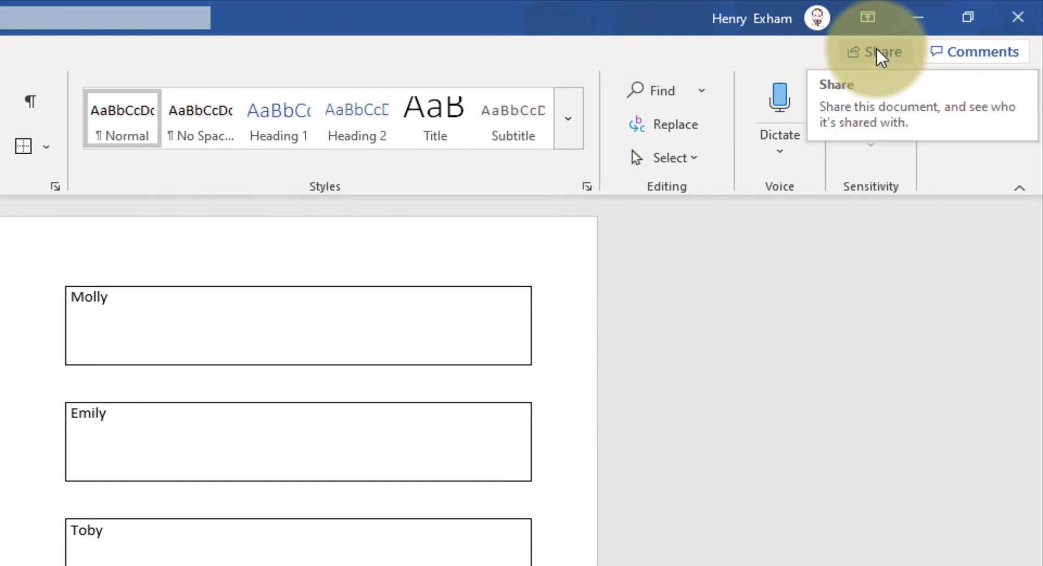
Step: Share Quotes2 with the 5SBIS3 Members group, adding the note 'Please contribute to this document'
click(877, 50)
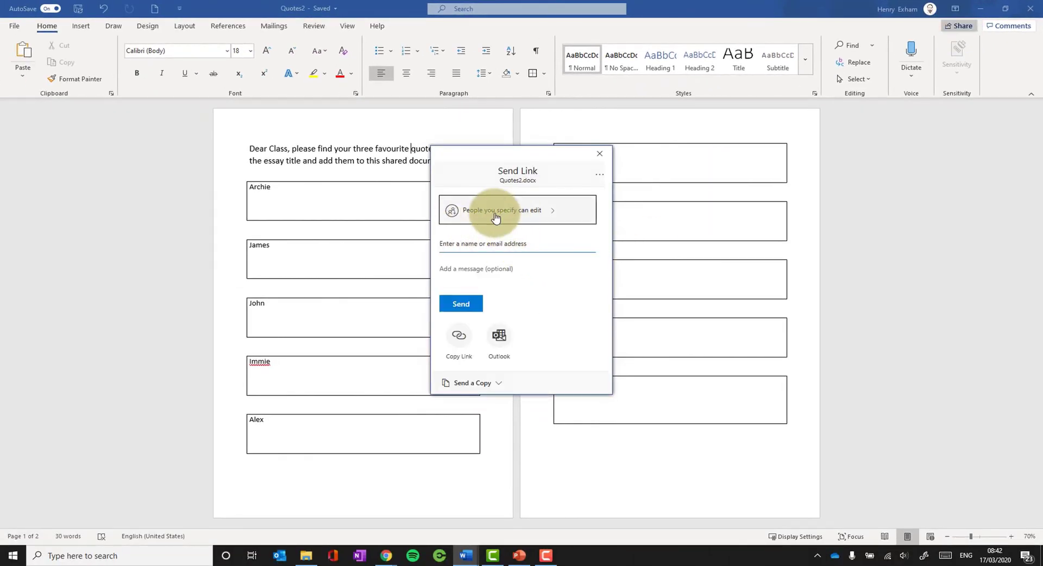
click(487, 244)
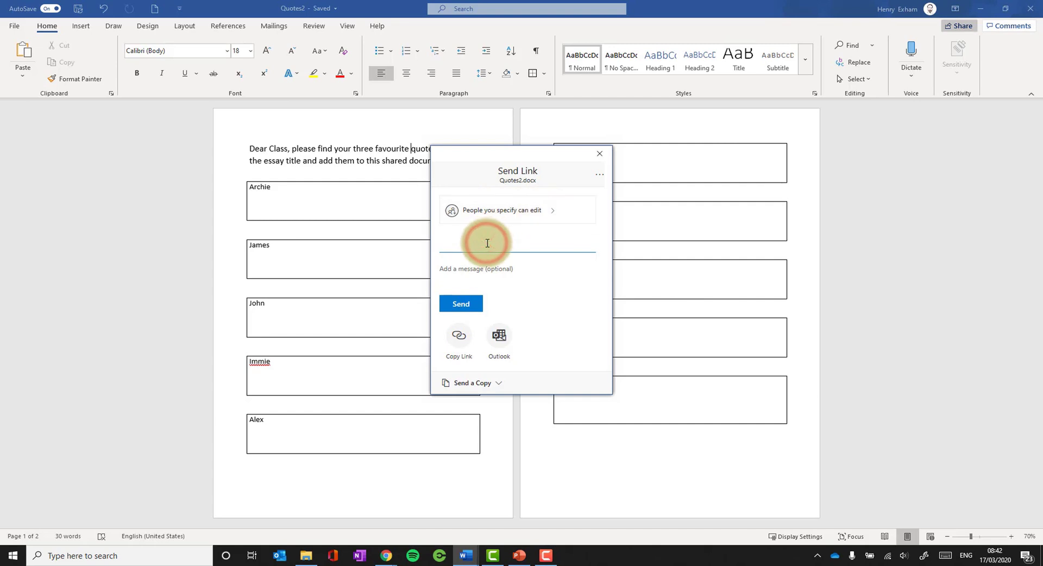
text(tsm)
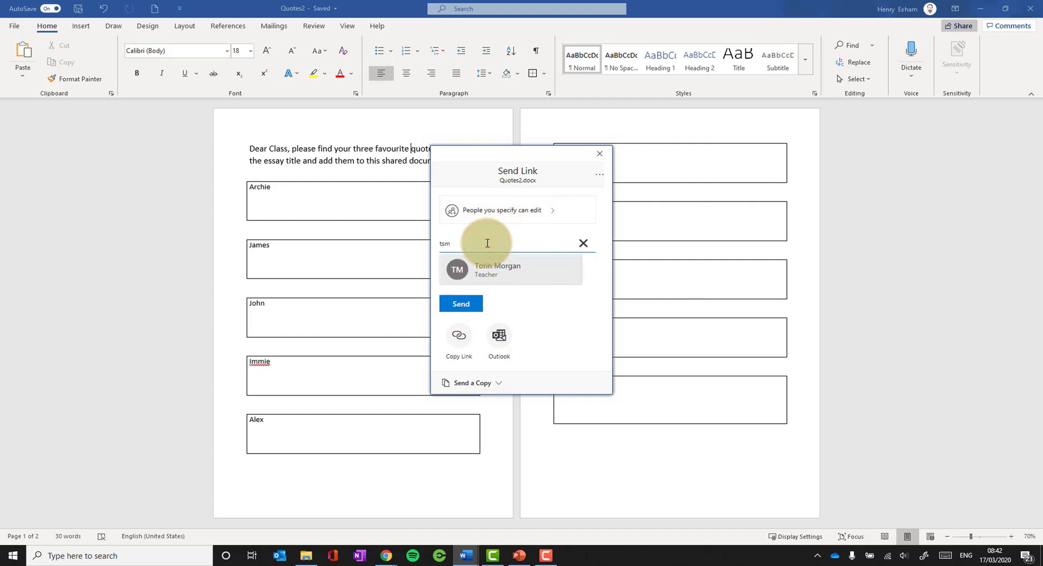
key(BackSpace)
key(BackSpace)
key(BackSpace)
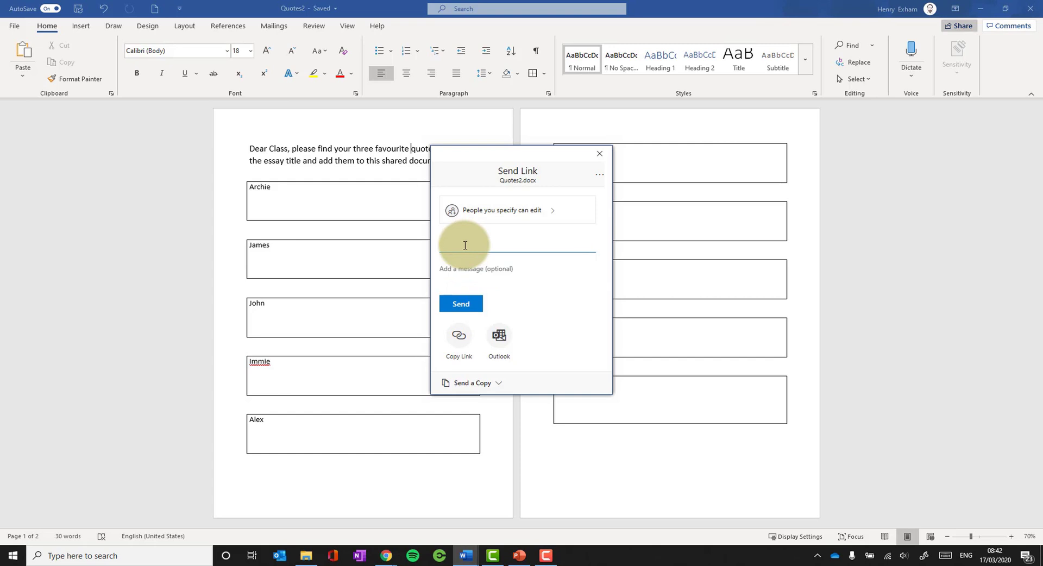
text(5)
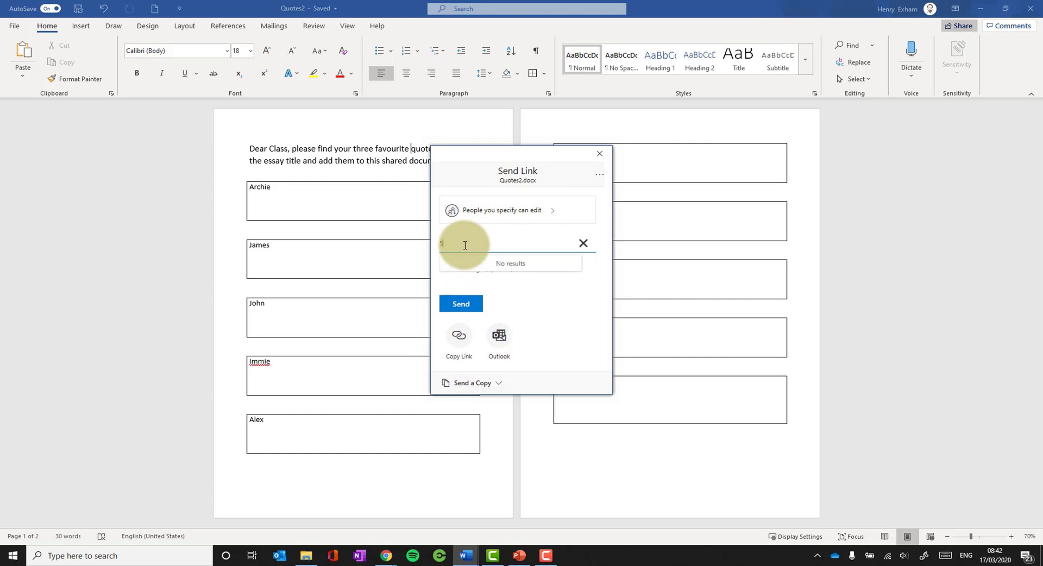
text(s)
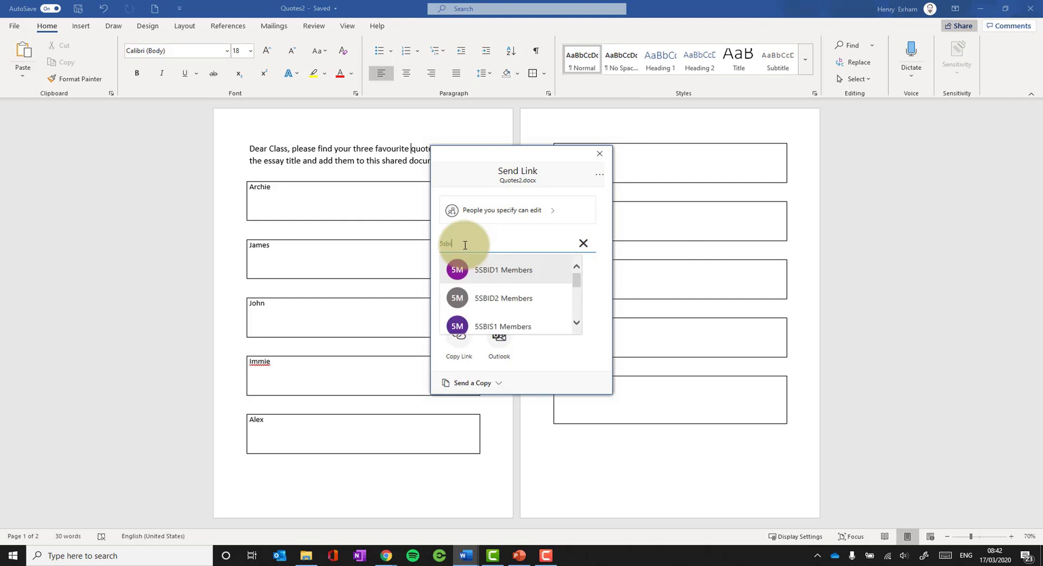
text(bi)
scroll(500, 287, down, 3)
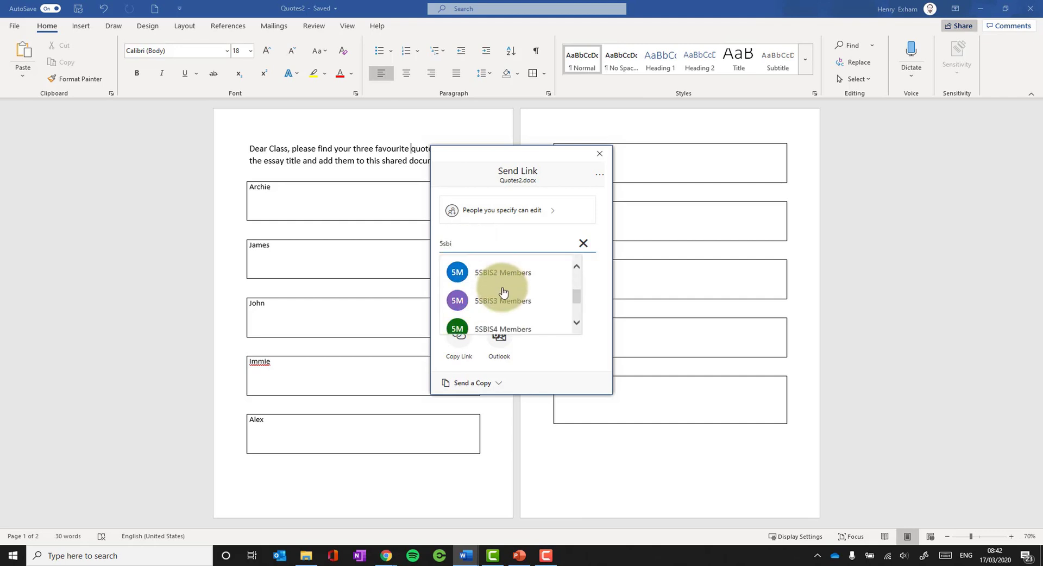
click(494, 298)
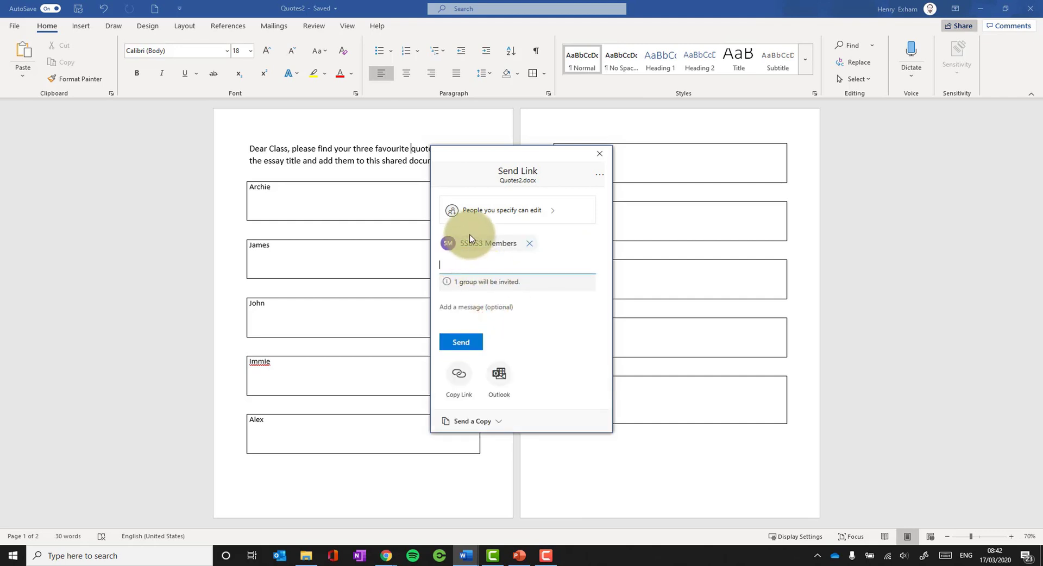
click(479, 308)
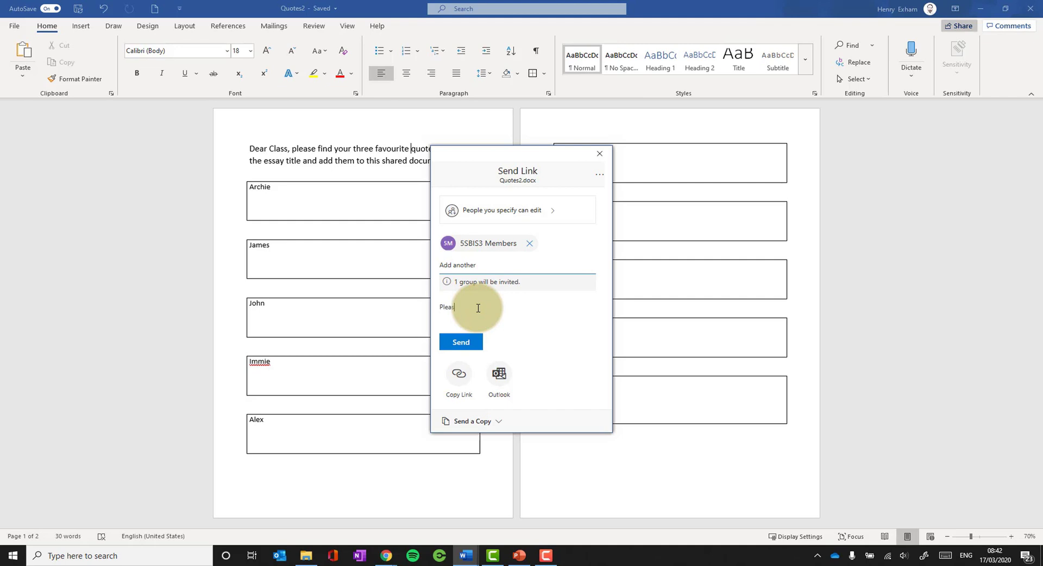
text(Please contribute to this document)
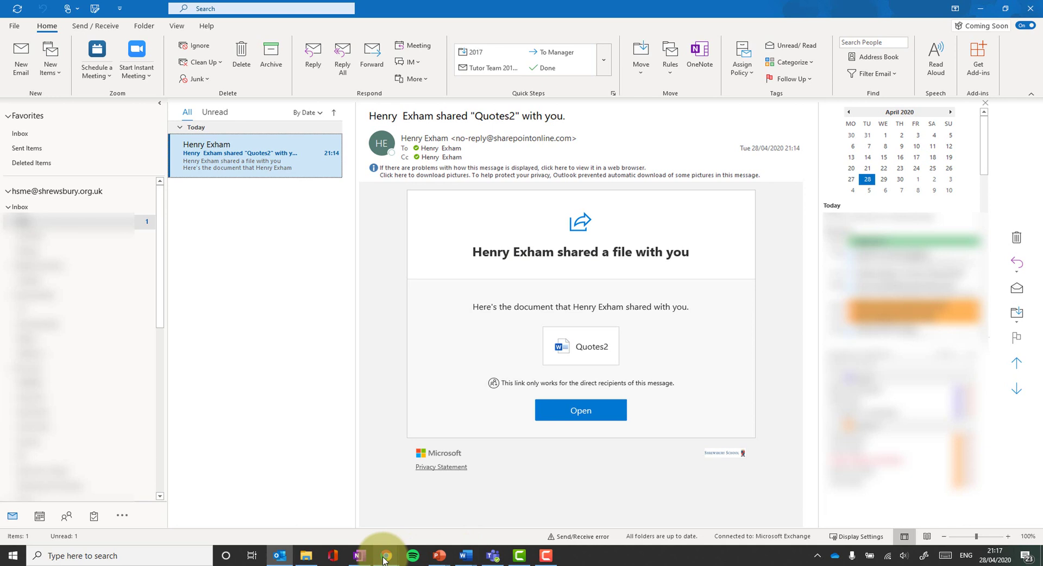
Step: In OneDrive, check that Quotes2.docx's link stays limited to specific people who can edit
mouse_move(384, 560)
click(435, 515)
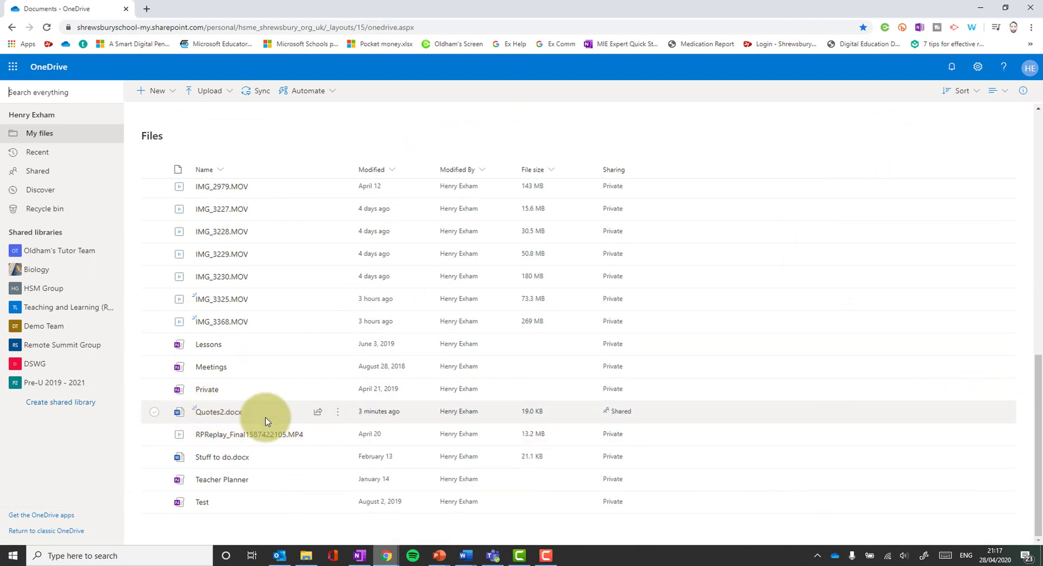
click(319, 415)
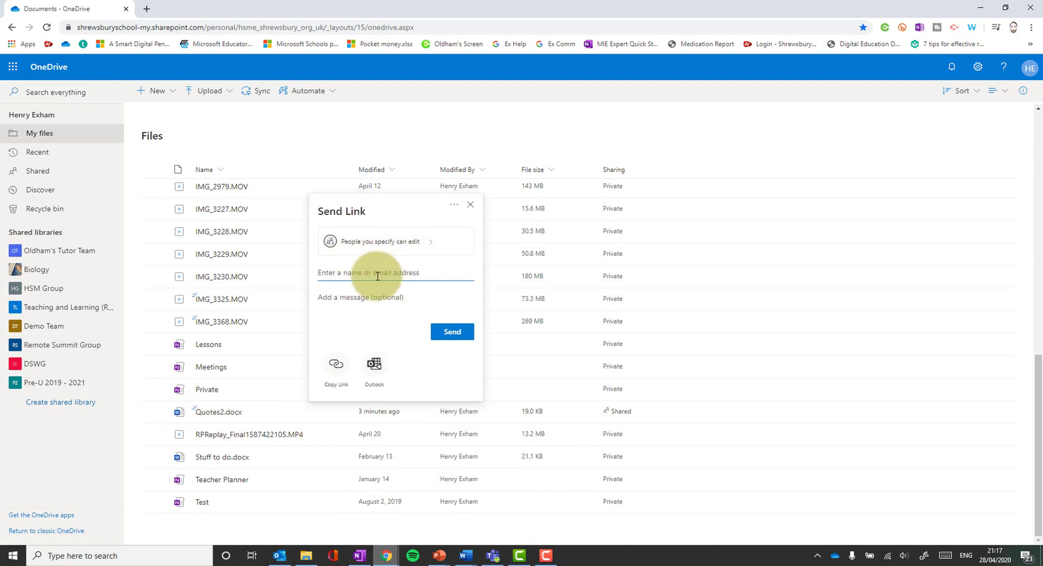
click(393, 246)
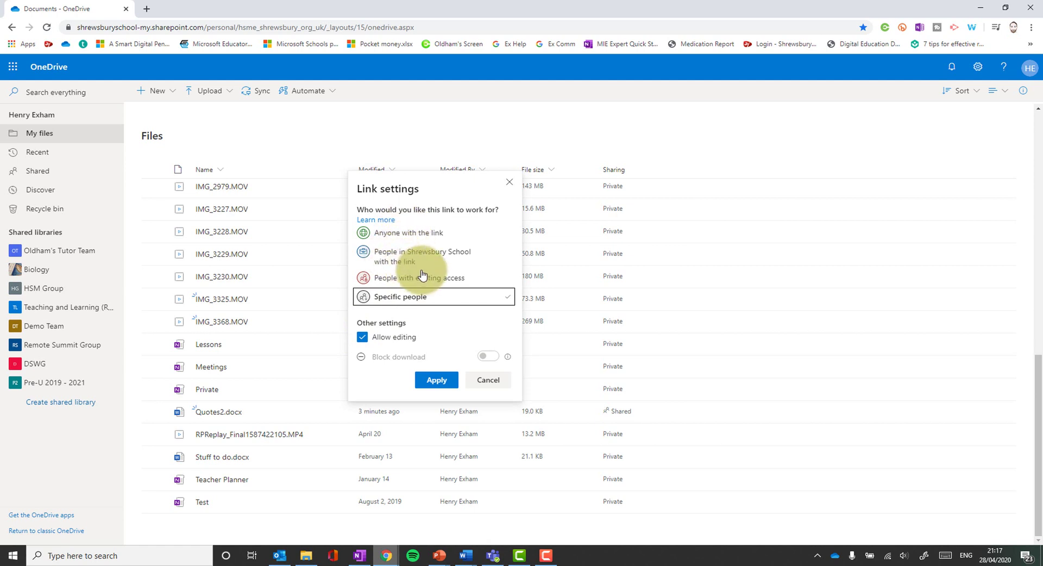
click(481, 379)
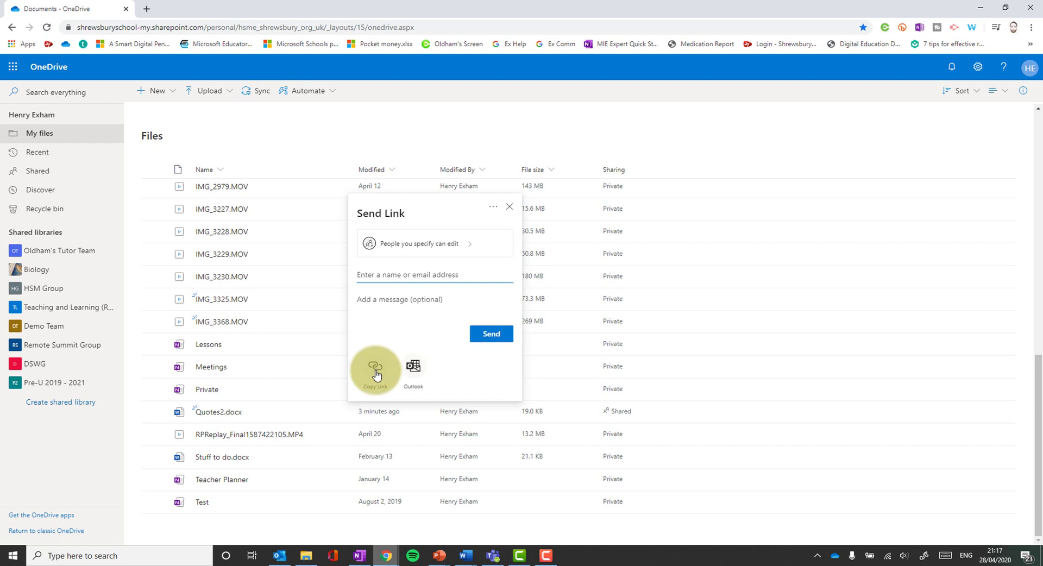
click(512, 208)
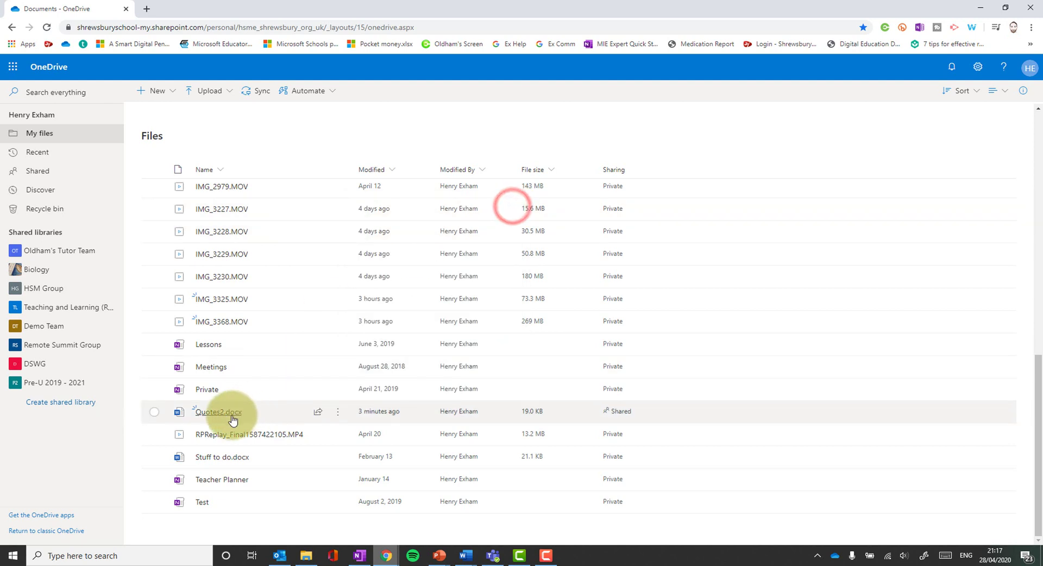
mouse_move(246, 418)
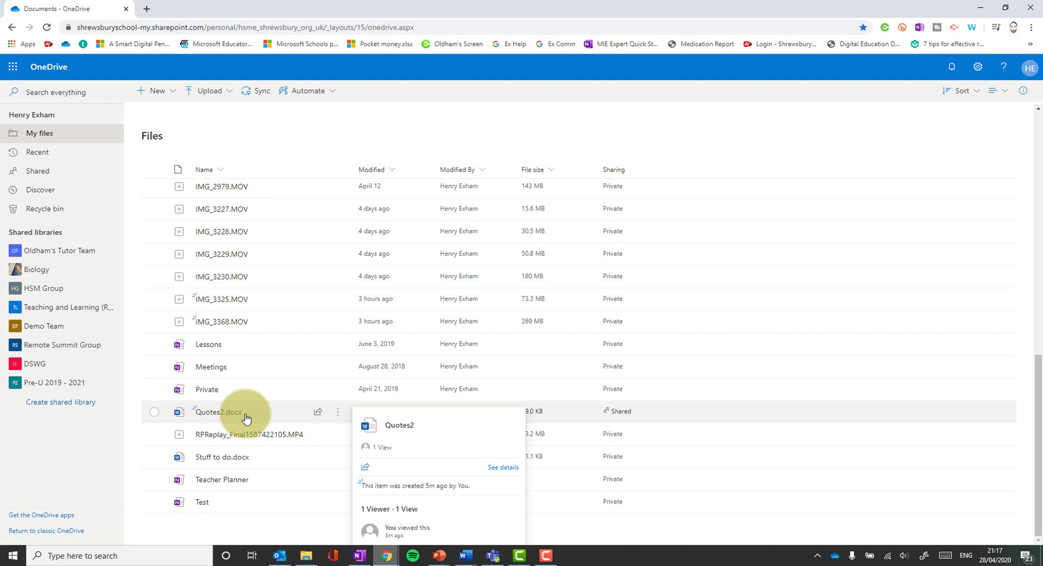
click(338, 415)
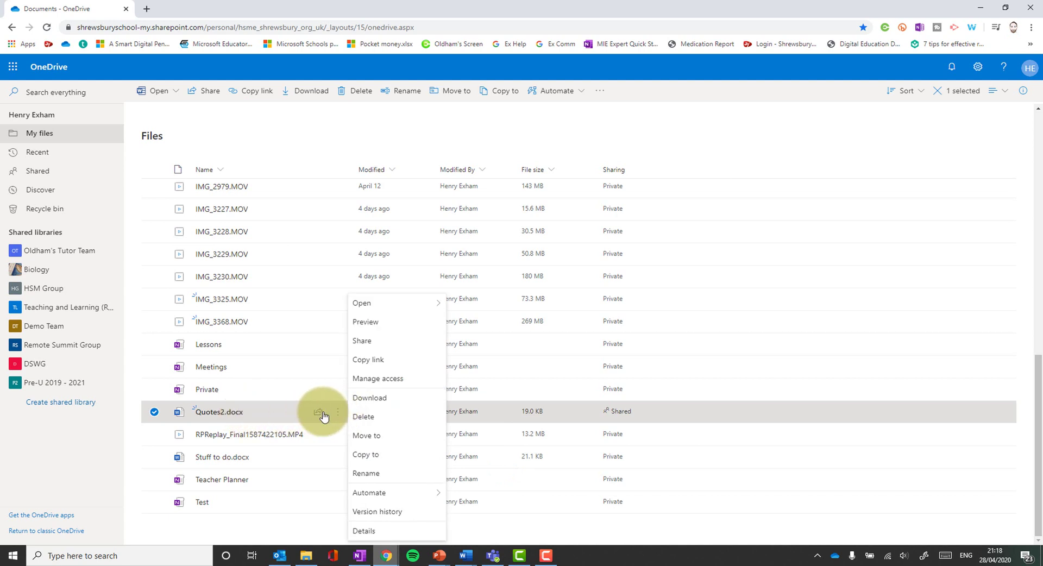
click(394, 516)
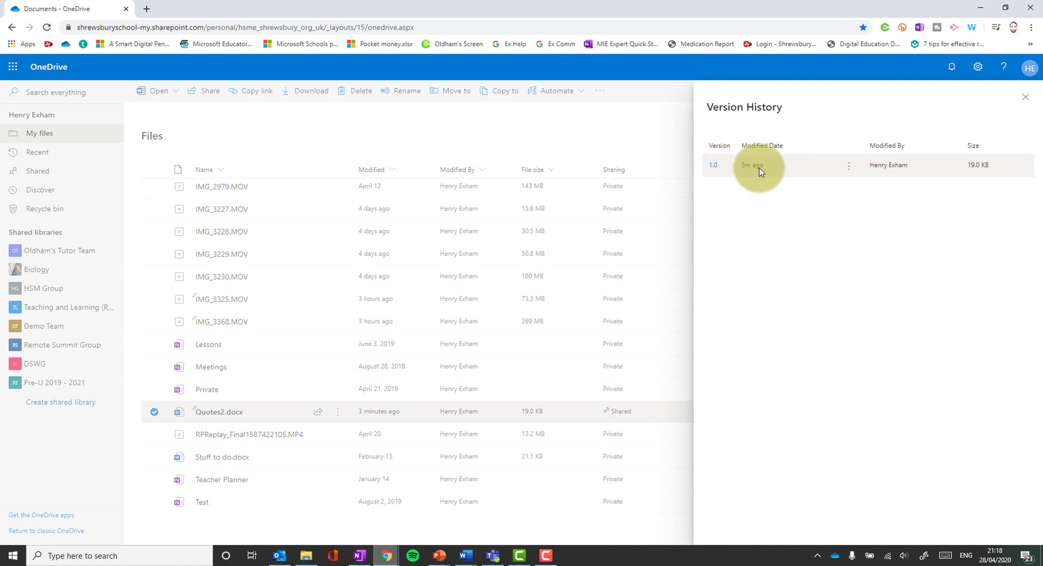
click(851, 167)
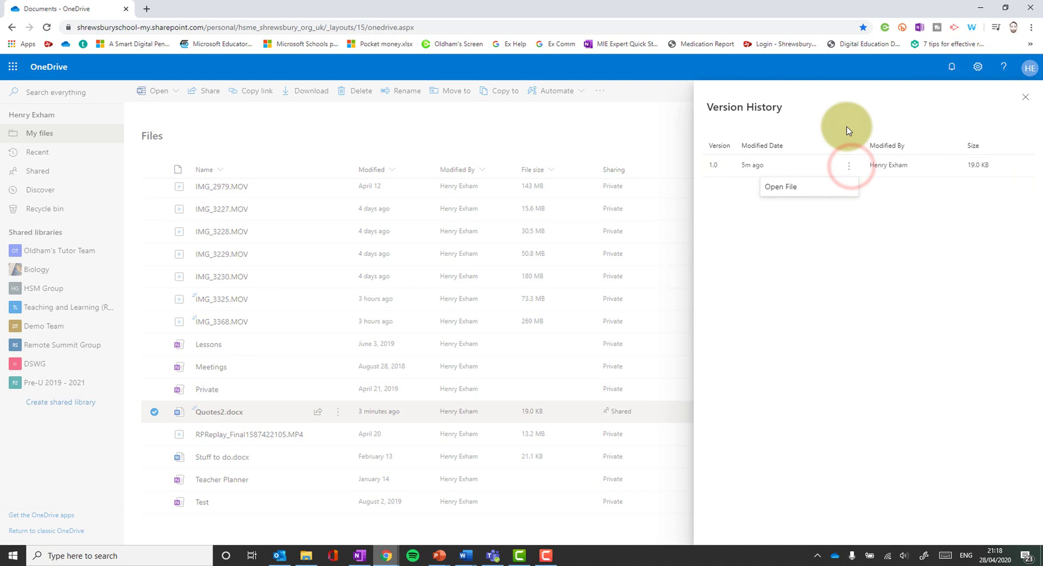
click(822, 116)
key(Escape)
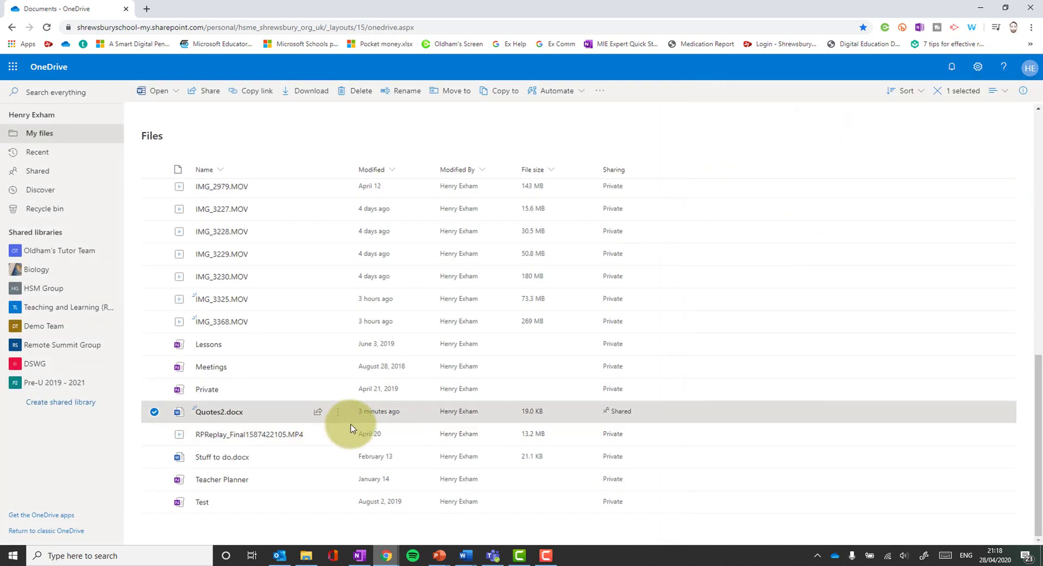